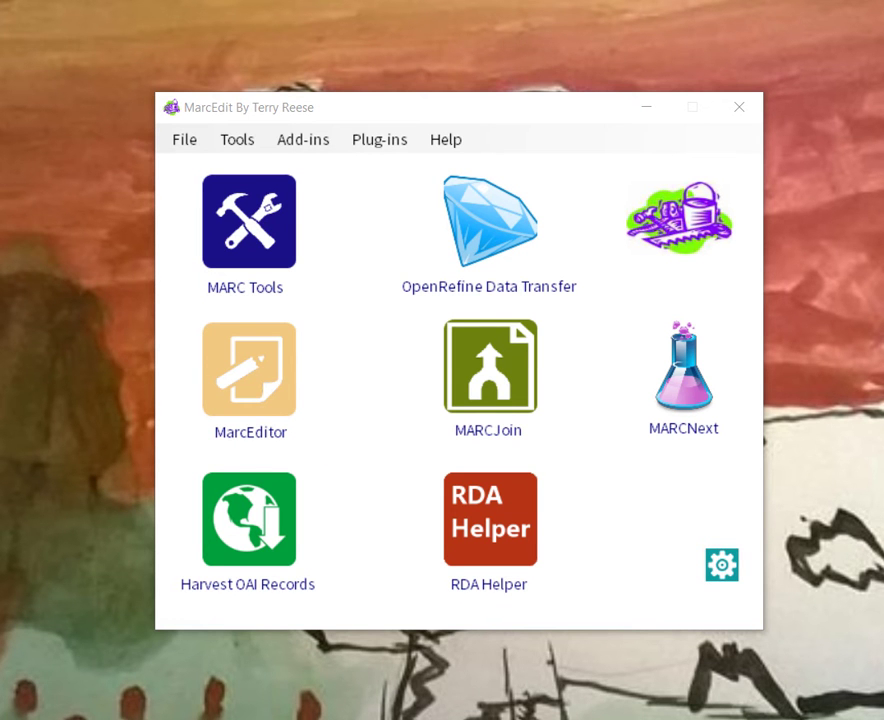
Step: Open Tools > Select MARC Records > Extract Selected Records and select the 245$a display field value
left_click(247, 120)
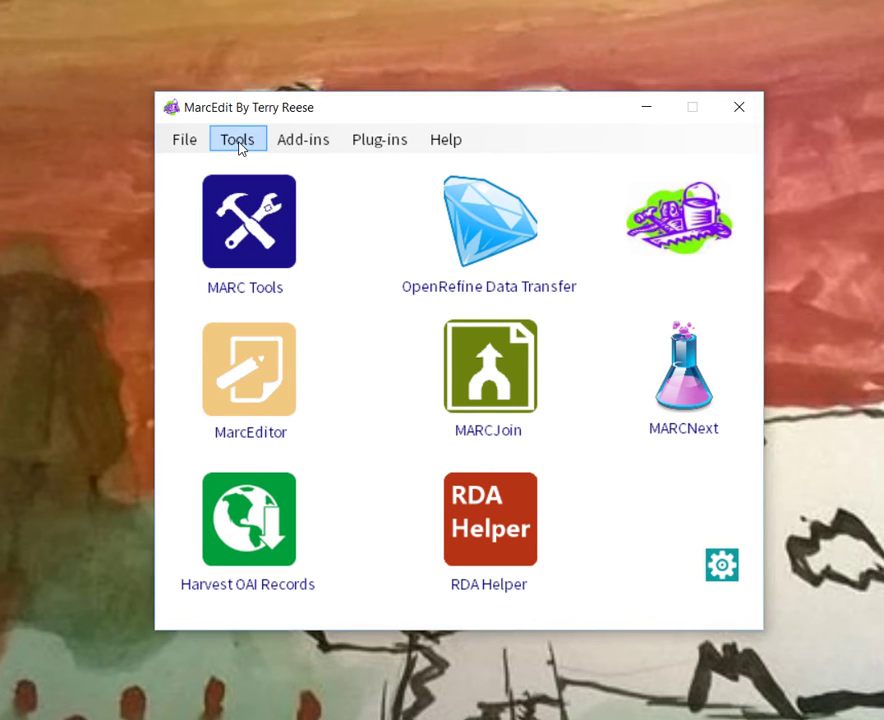
left_click(239, 143)
mouse_move(444, 193)
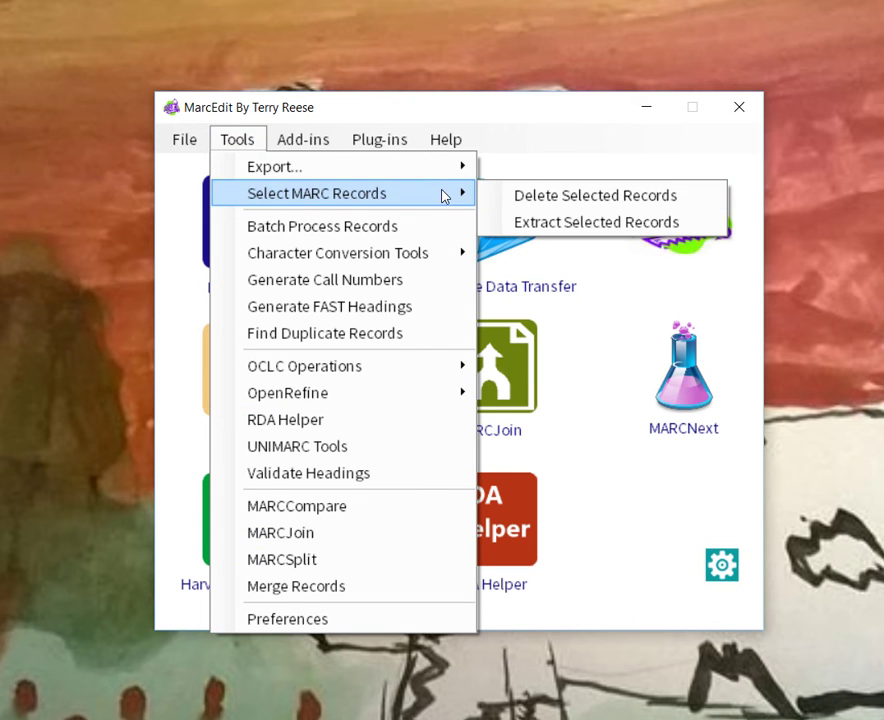
left_click(537, 220)
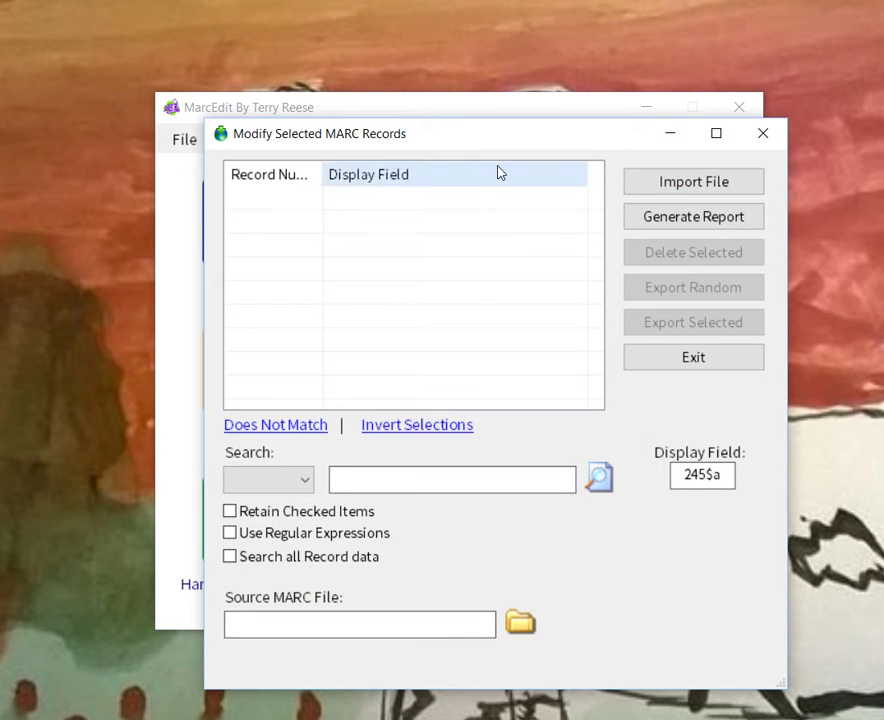
left_click_drag(464, 134, 379, 75)
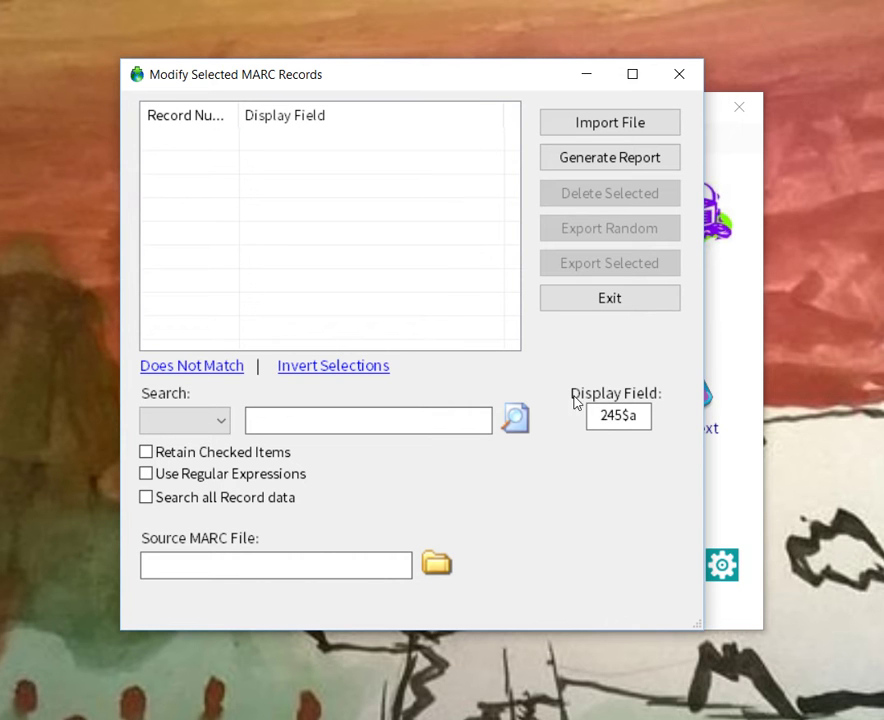
left_click_drag(643, 418, 569, 394)
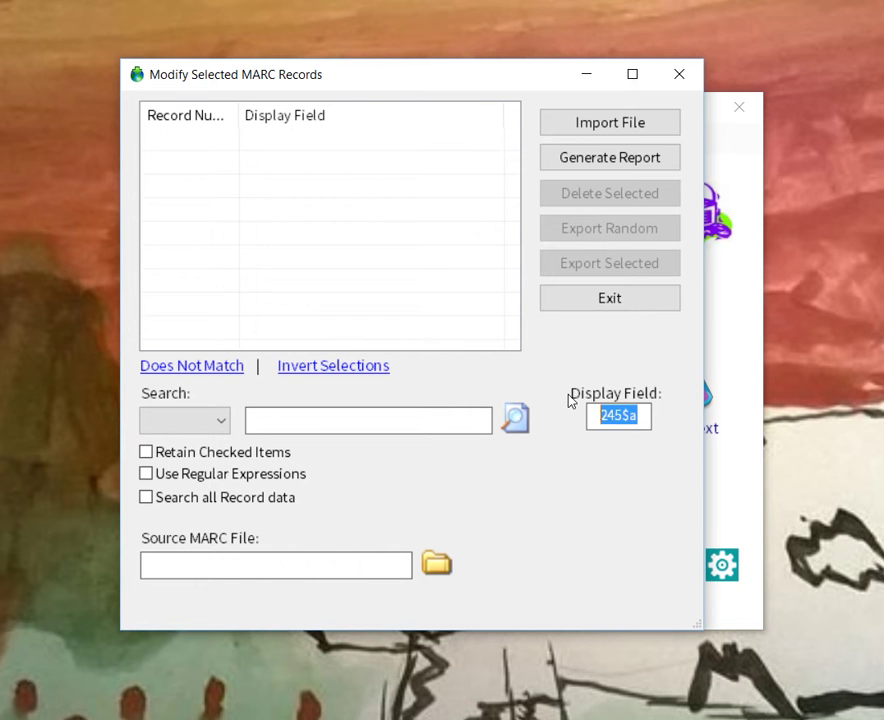
Step: Change the display field to 001 and browse to the Desktop's OHIO_NORTH folder for the source file
type("001")
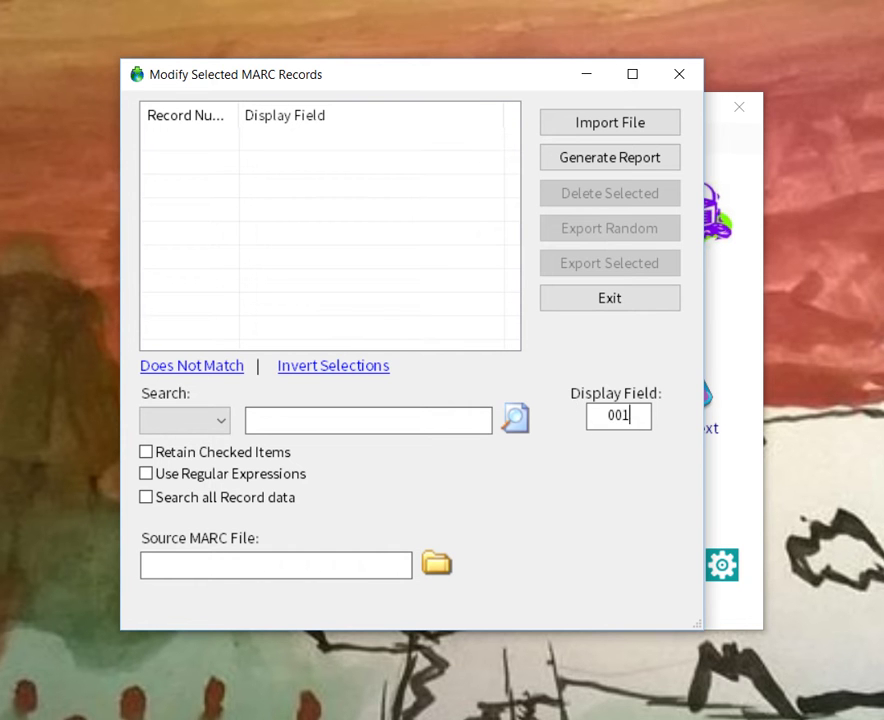
left_click(436, 564)
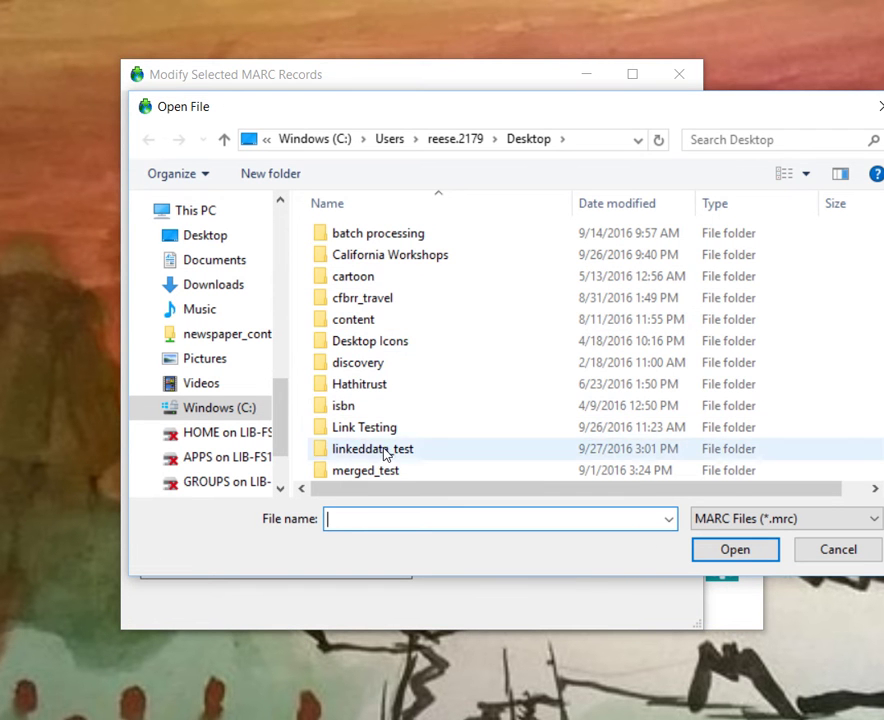
scroll(393, 434, "down", 4)
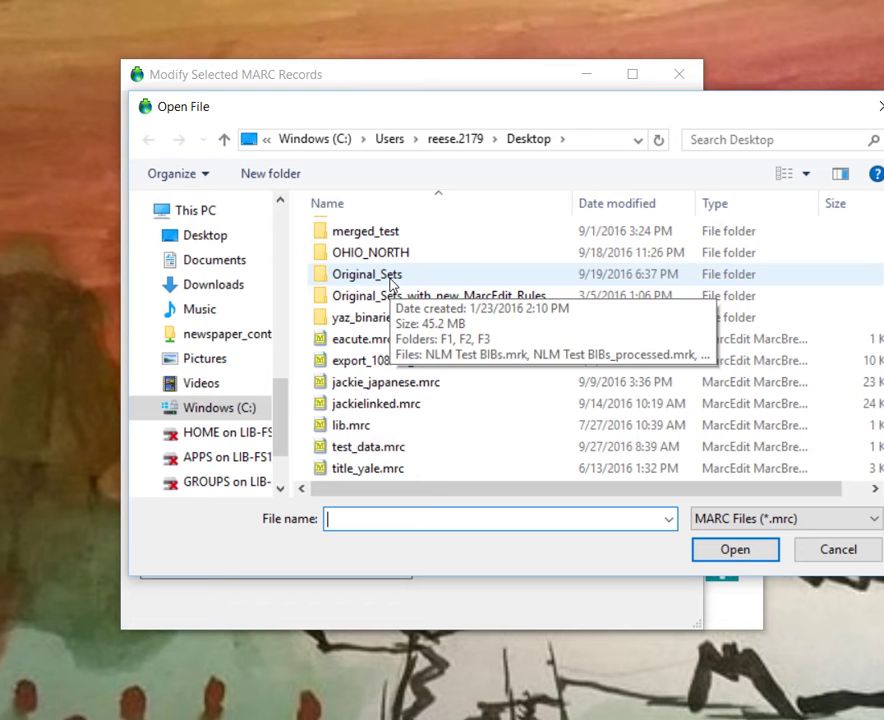
double_click(389, 276)
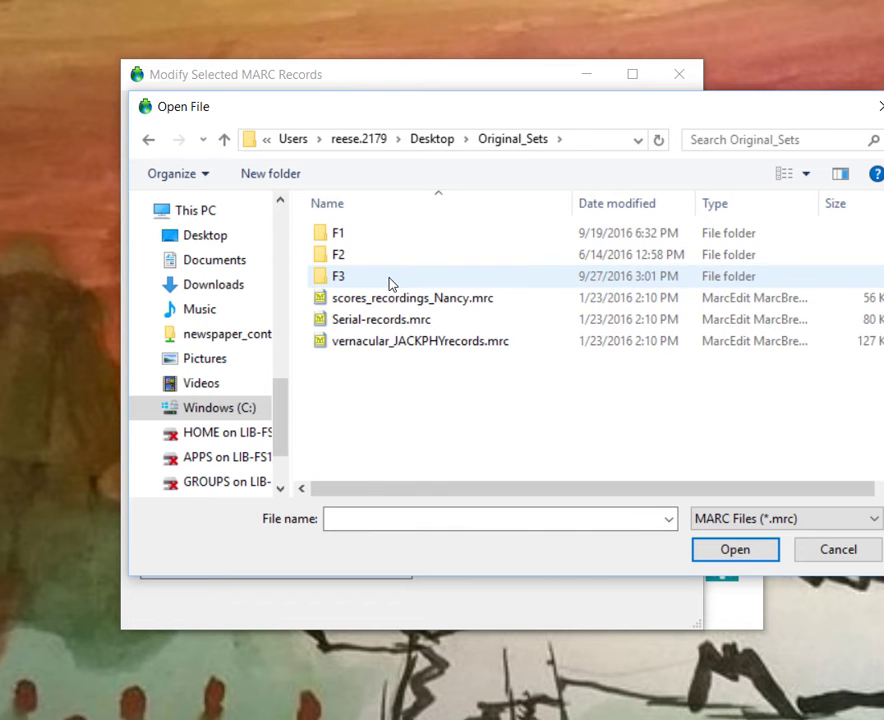
left_click(224, 140)
left_click(390, 449)
double_click(390, 449)
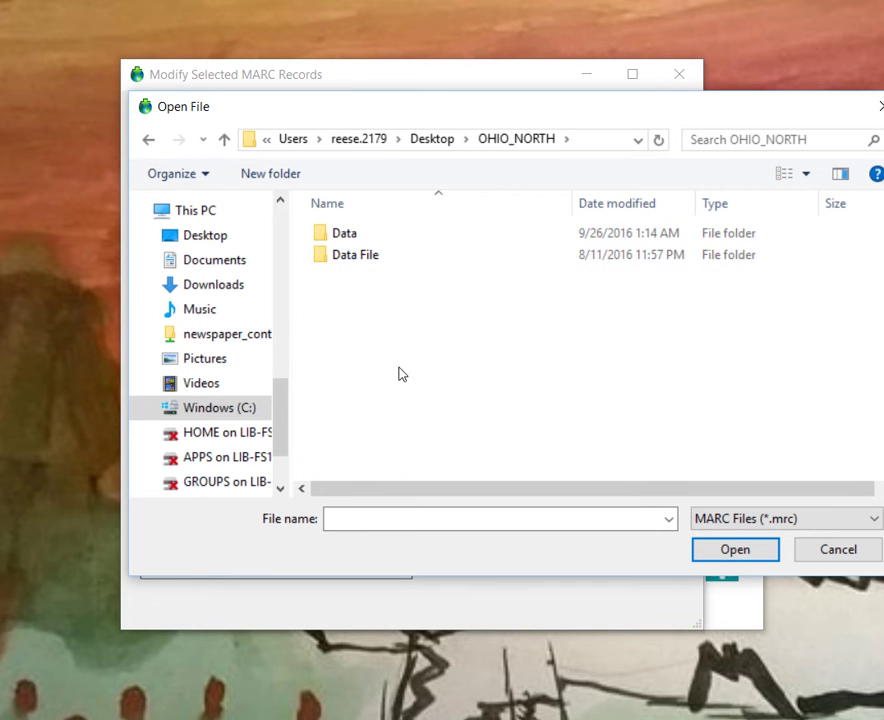
Step: Open CICPrintJournals_orig.mrk from Data File > large file example, showing .mrk files
double_click(369, 264)
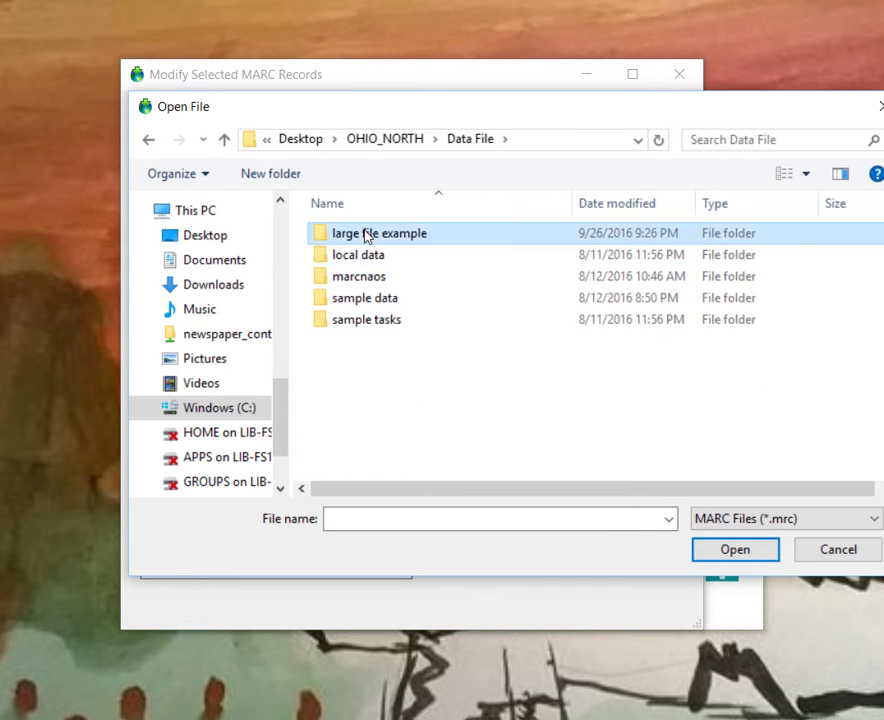
double_click(370, 237)
left_click(733, 520)
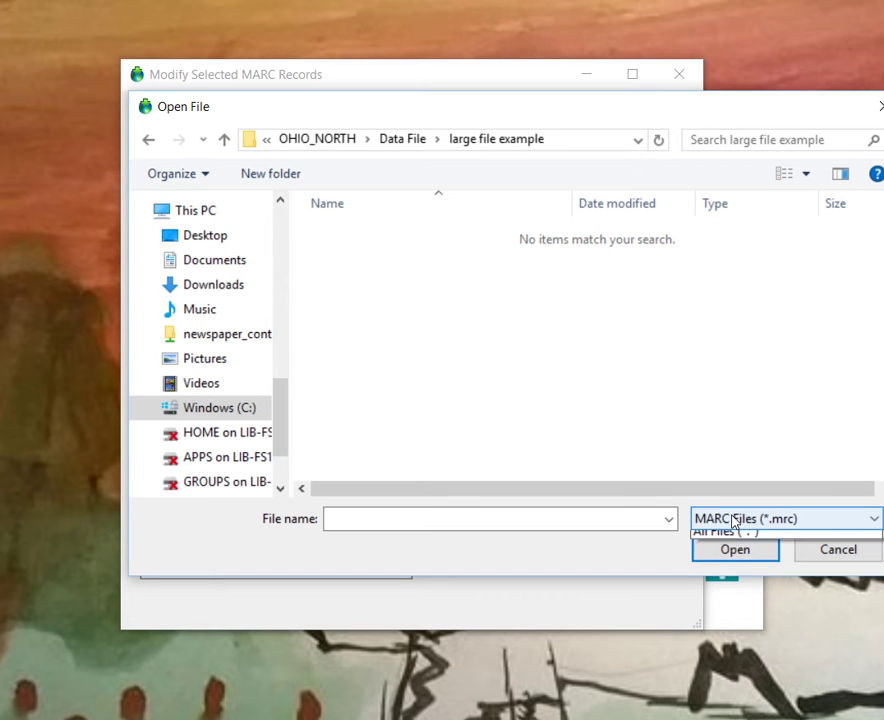
left_click(735, 556)
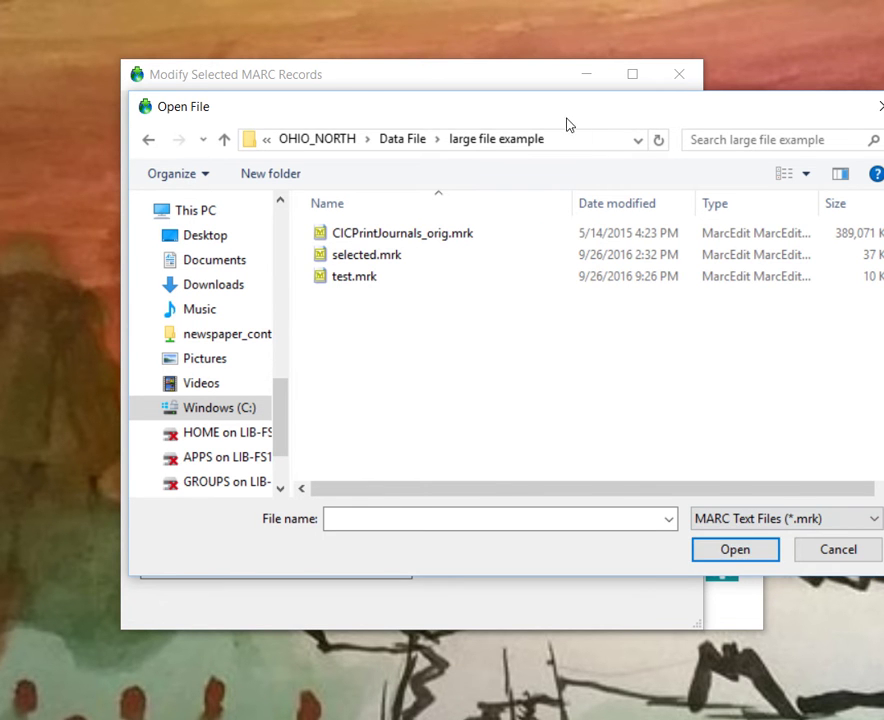
left_click_drag(566, 117, 513, 106)
left_click(353, 190)
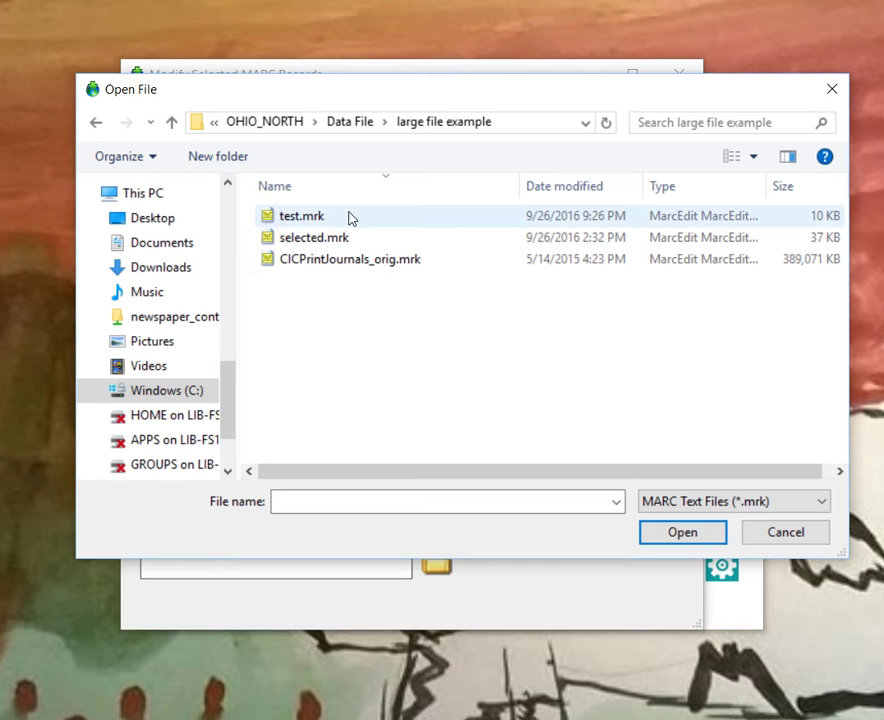
left_click(337, 258)
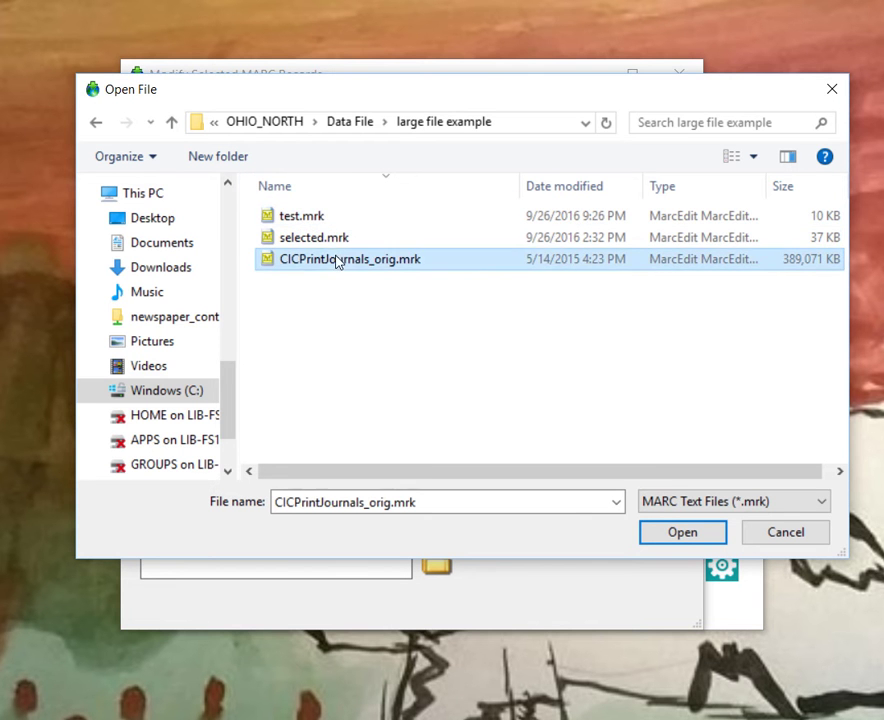
left_click(367, 190)
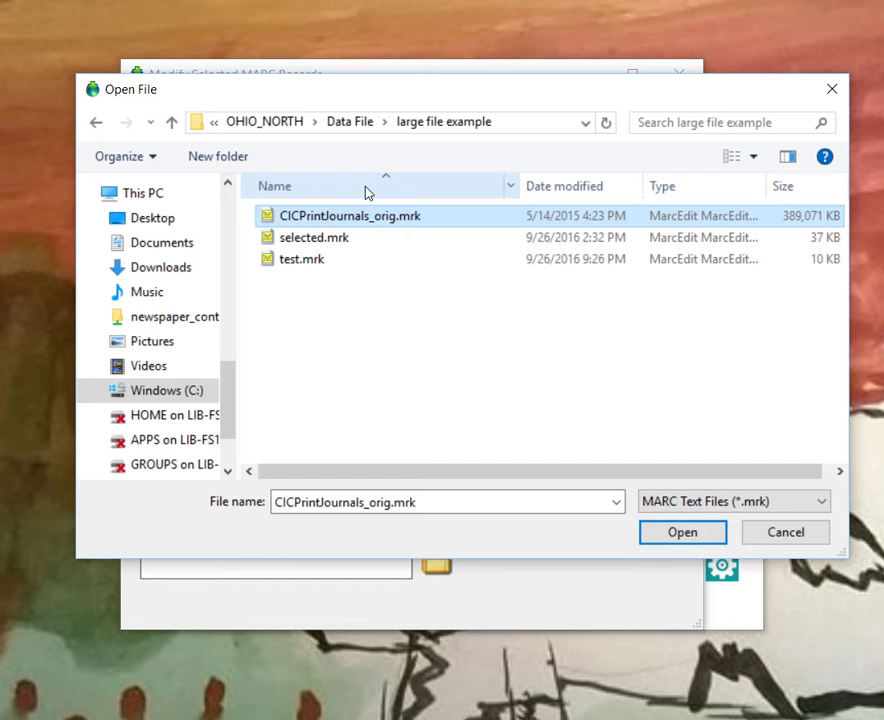
left_click(680, 535)
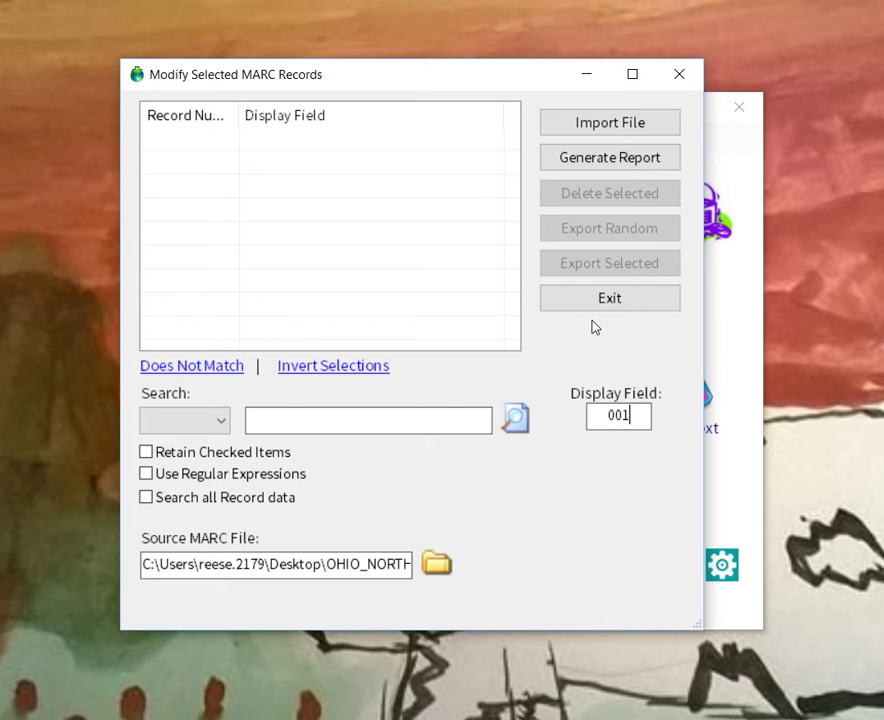
Step: Load the source records listed by 001, set the search type to File, and launch File Explorer
left_click(627, 125)
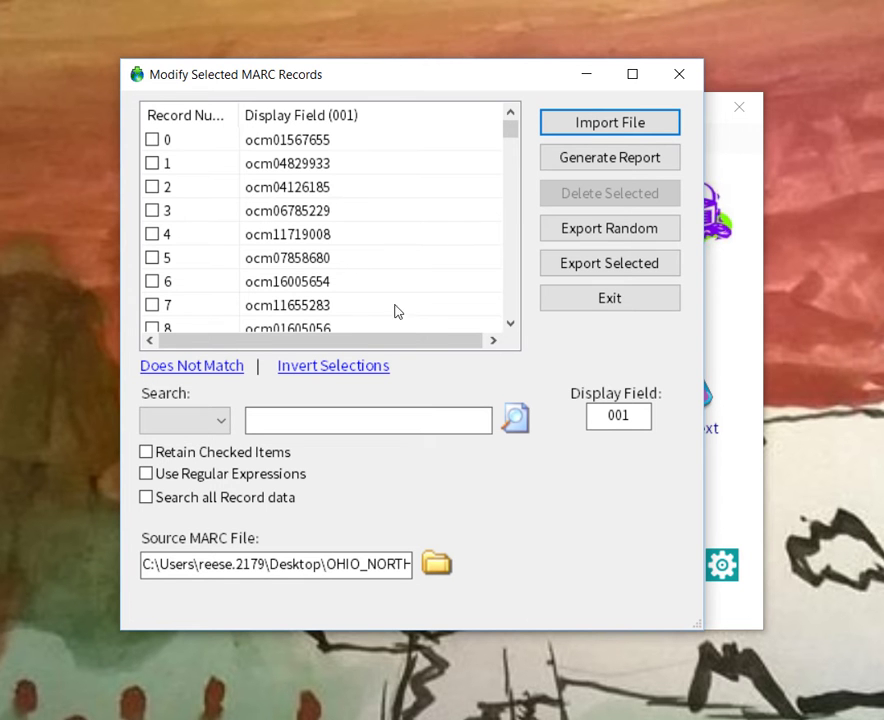
left_click(217, 421)
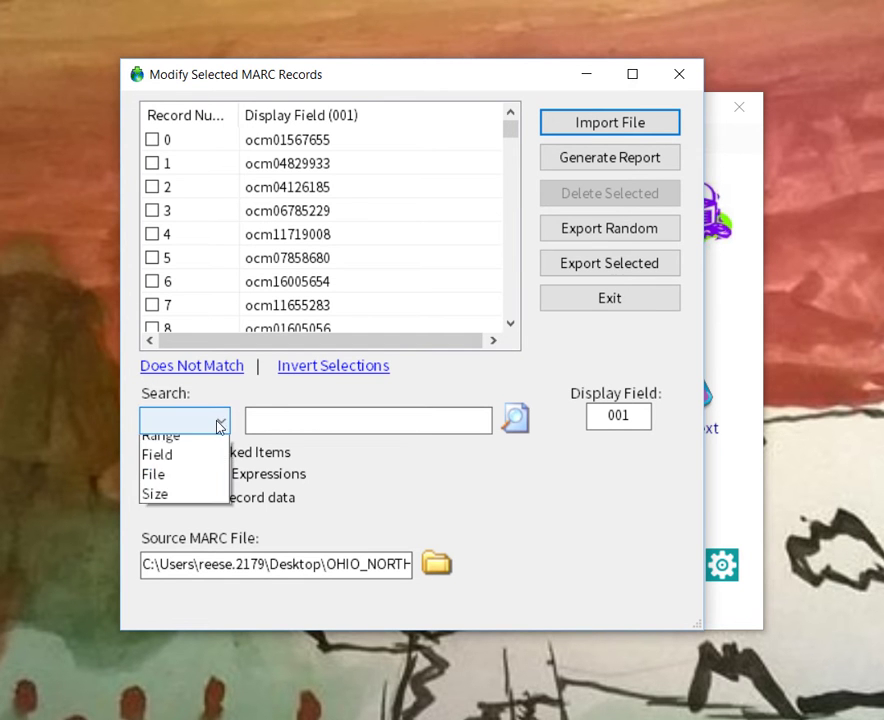
left_click(199, 485)
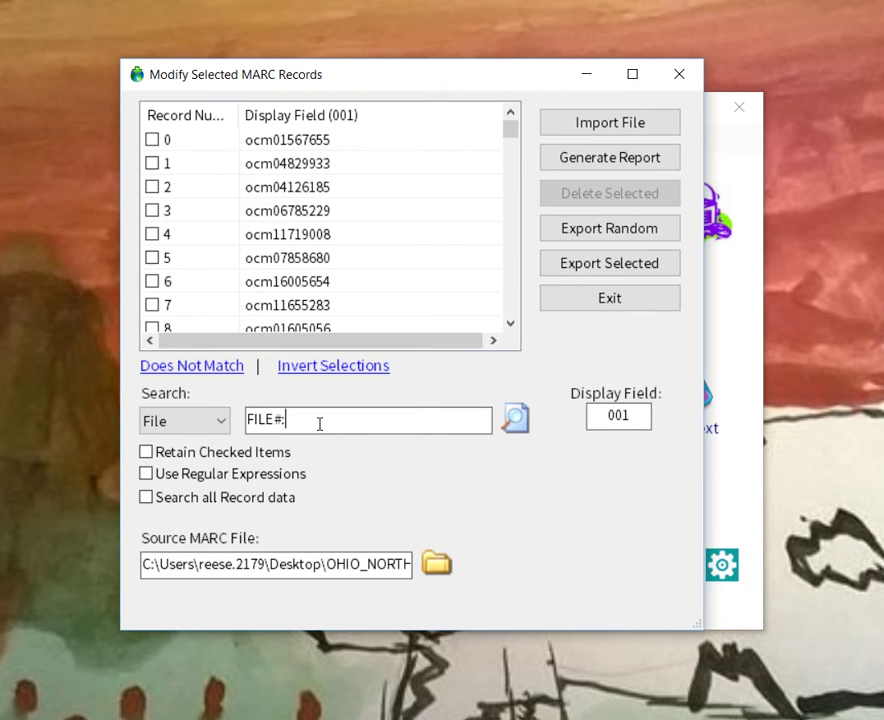
key("super+e")
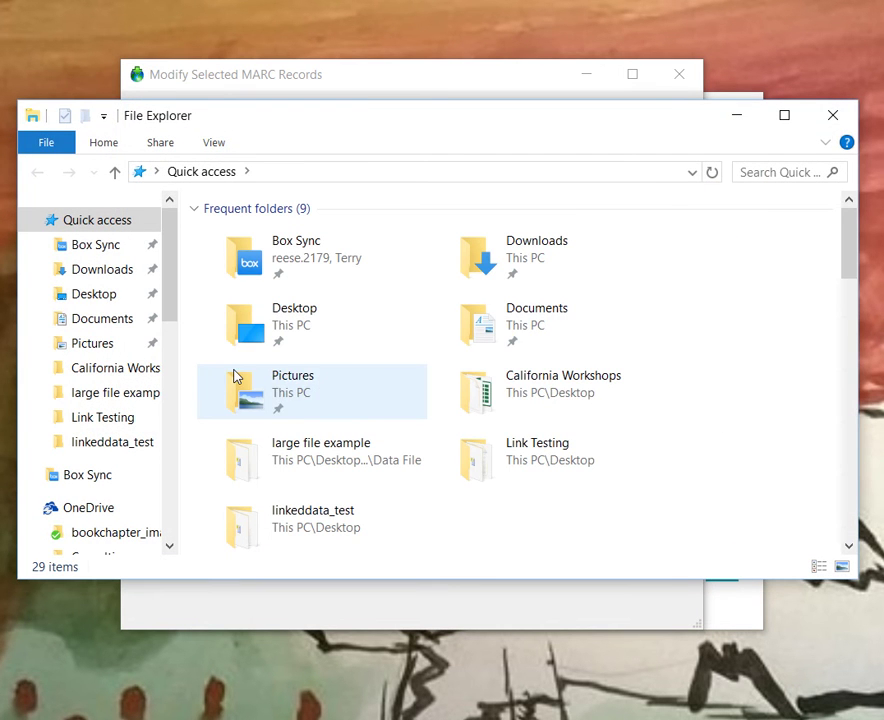
Step: Browse the Desktop folders in File Explorer and open the California Workshops folder
left_click(284, 322)
double_click(284, 322)
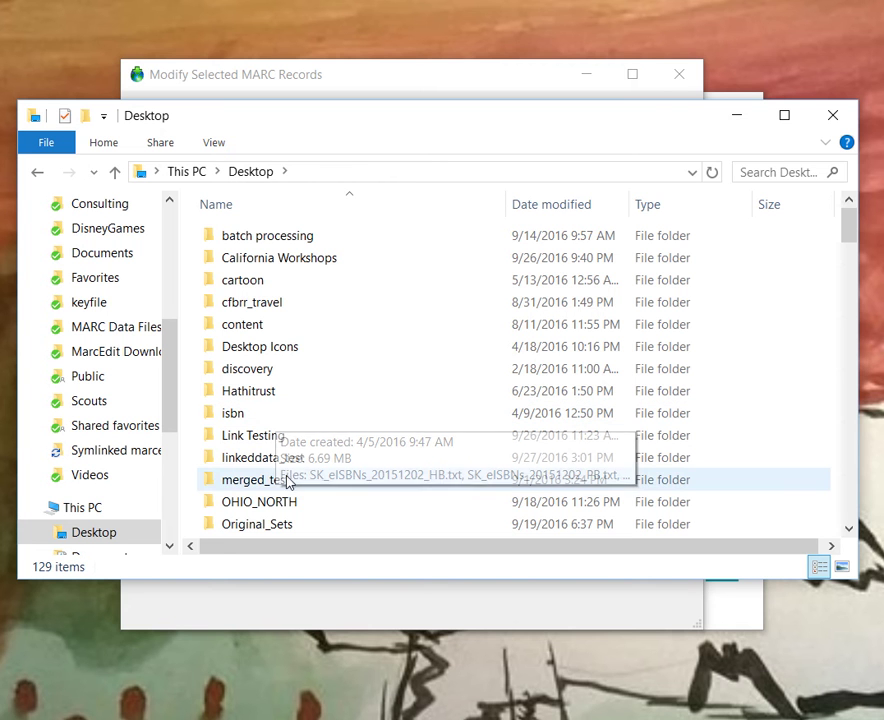
double_click(285, 500)
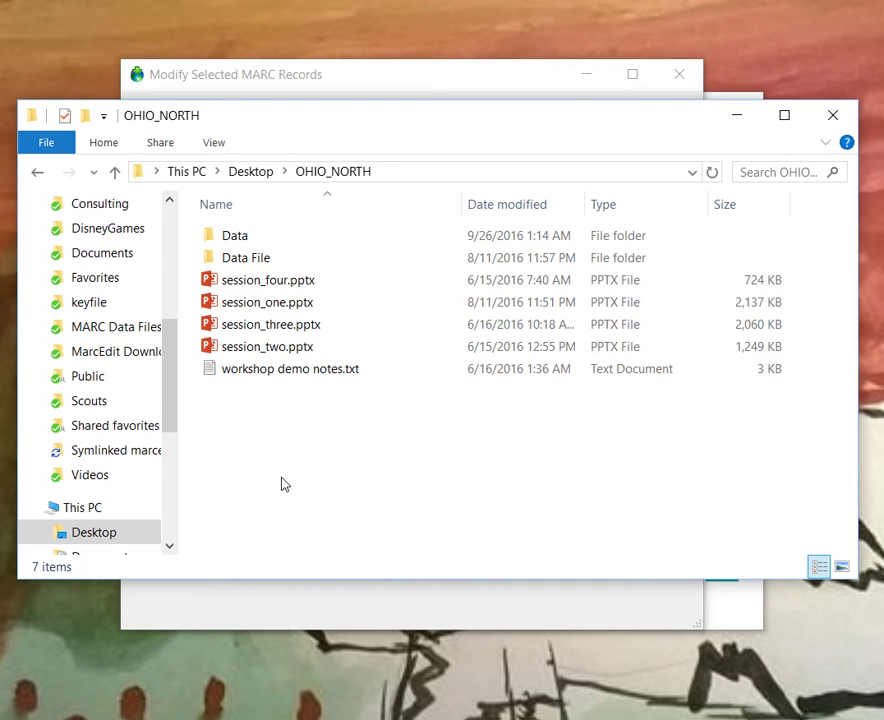
double_click(258, 258)
left_click(258, 238)
double_click(258, 238)
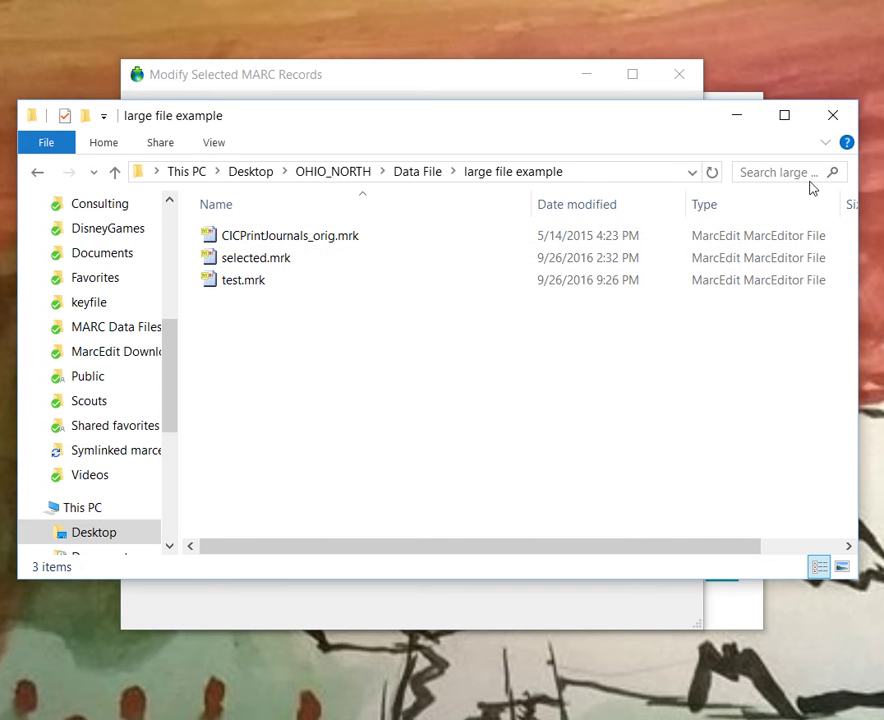
left_click(121, 175)
left_click(118, 174)
left_click(118, 174)
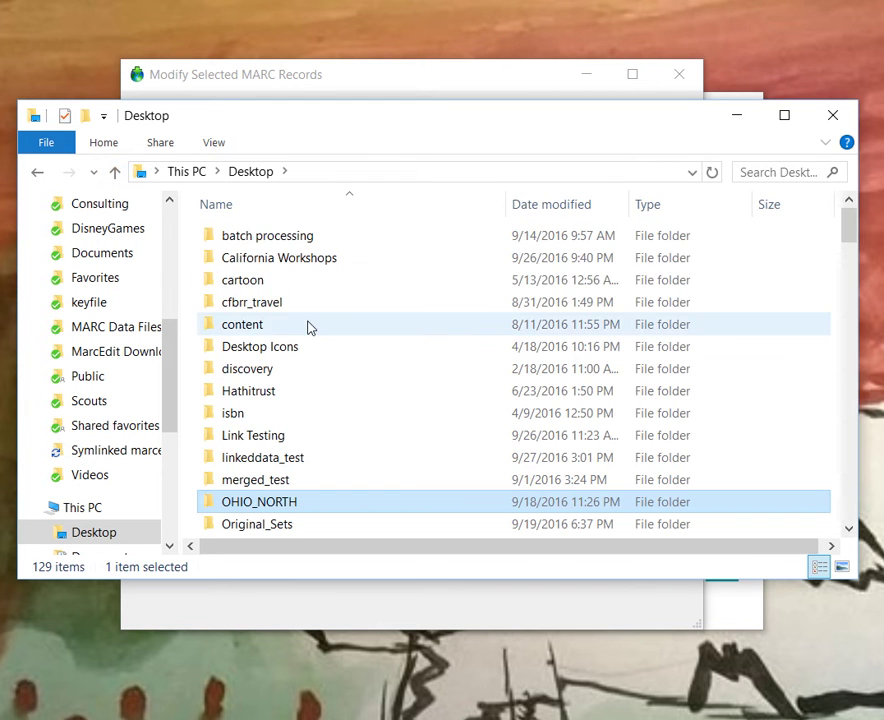
double_click(292, 260)
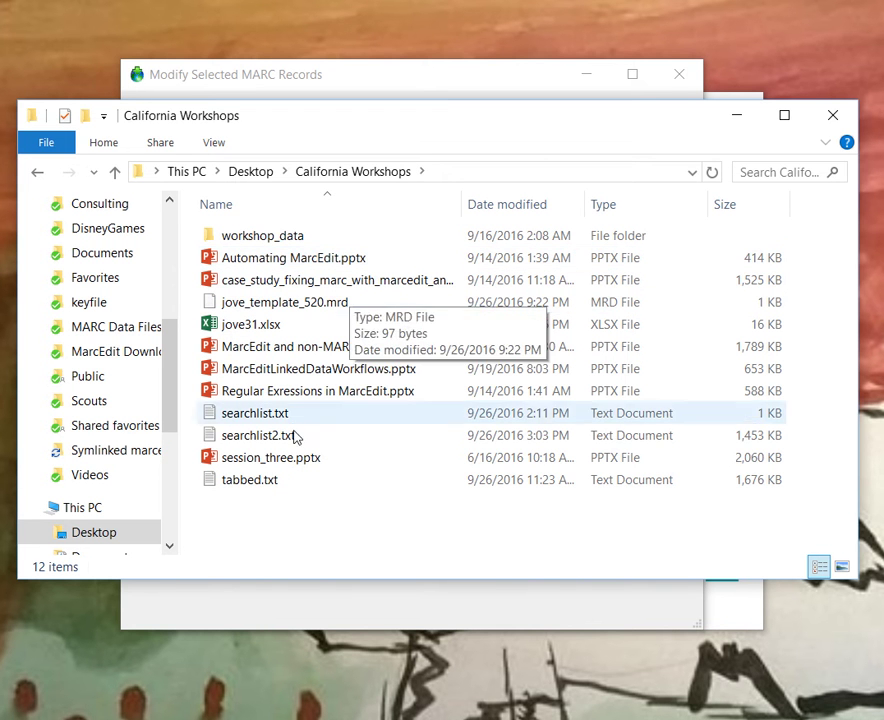
Step: Review the ^ocm…$ patterns in searchlist.txt, close it, and select the folder's path
double_click(285, 421)
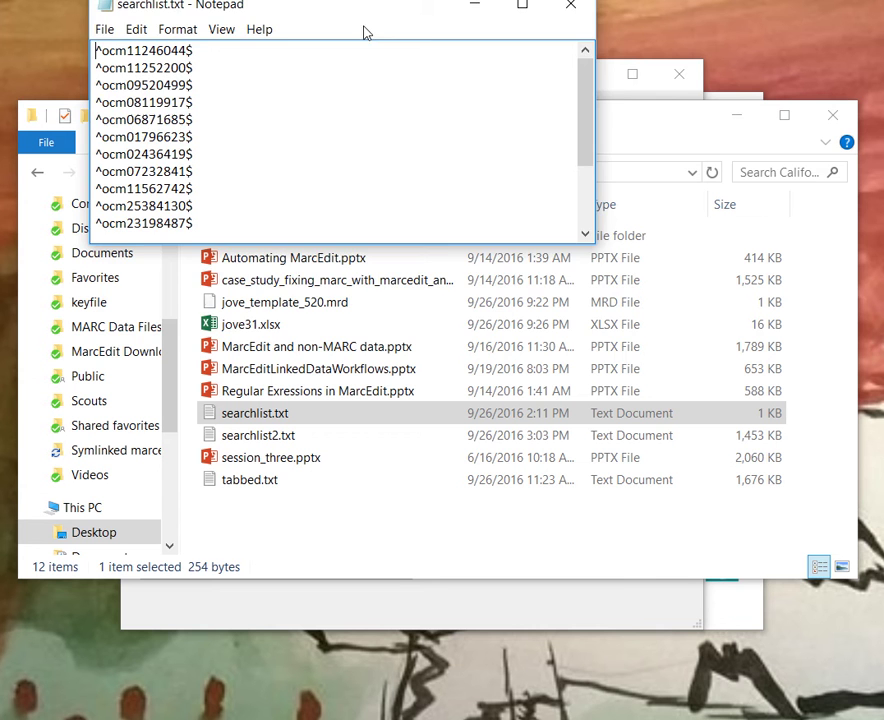
left_click_drag(357, 14, 378, 104)
scroll(360, 199, "down", 2)
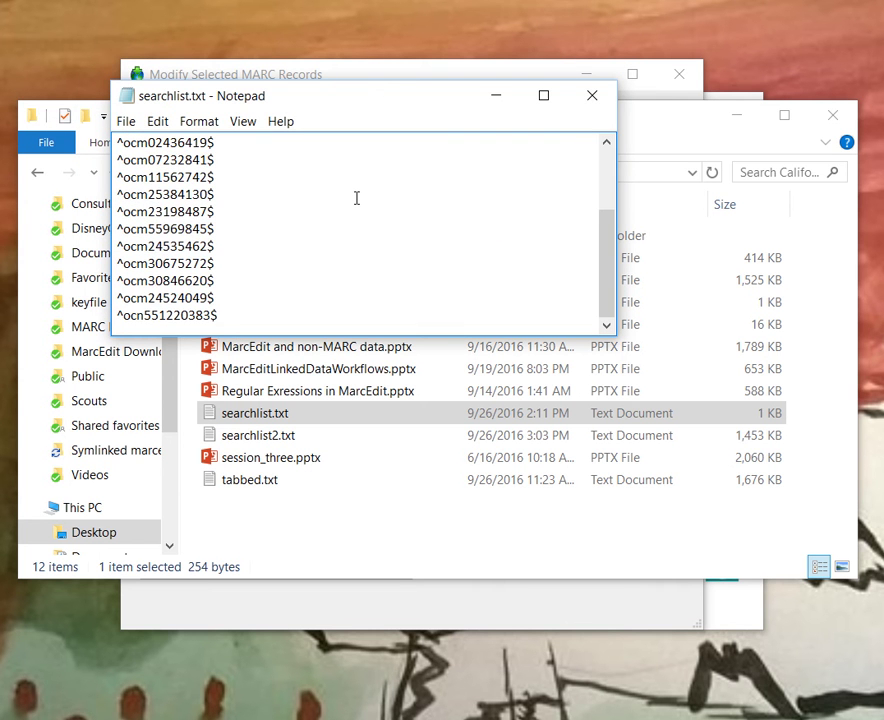
scroll(362, 200, "up", 2)
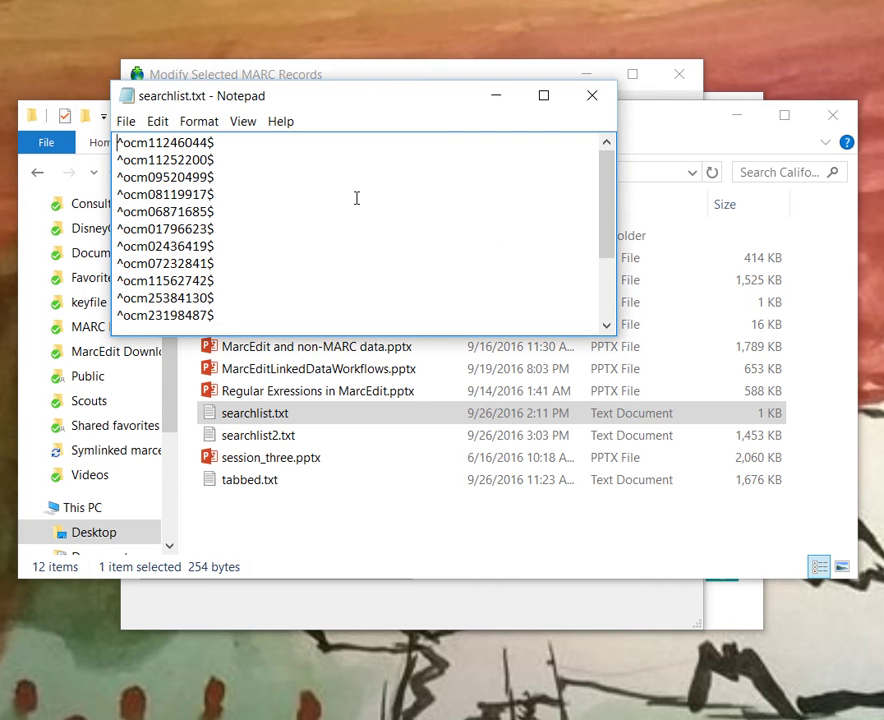
left_click(601, 94)
left_click(437, 172)
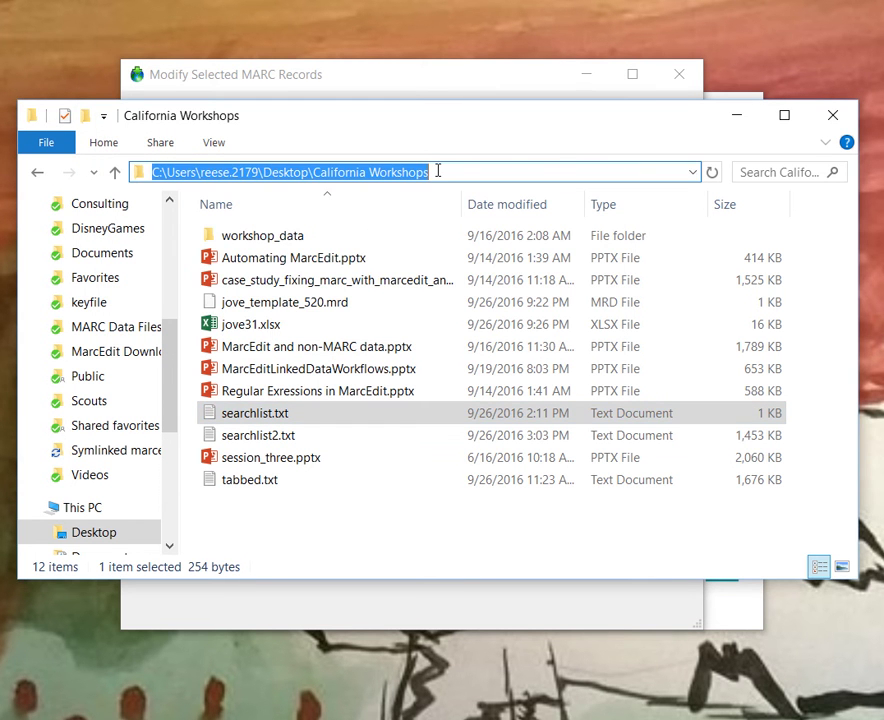
Step: Paste the California Workshops folder path into MarcEdit's search box, ending with a backslash
left_click(737, 115)
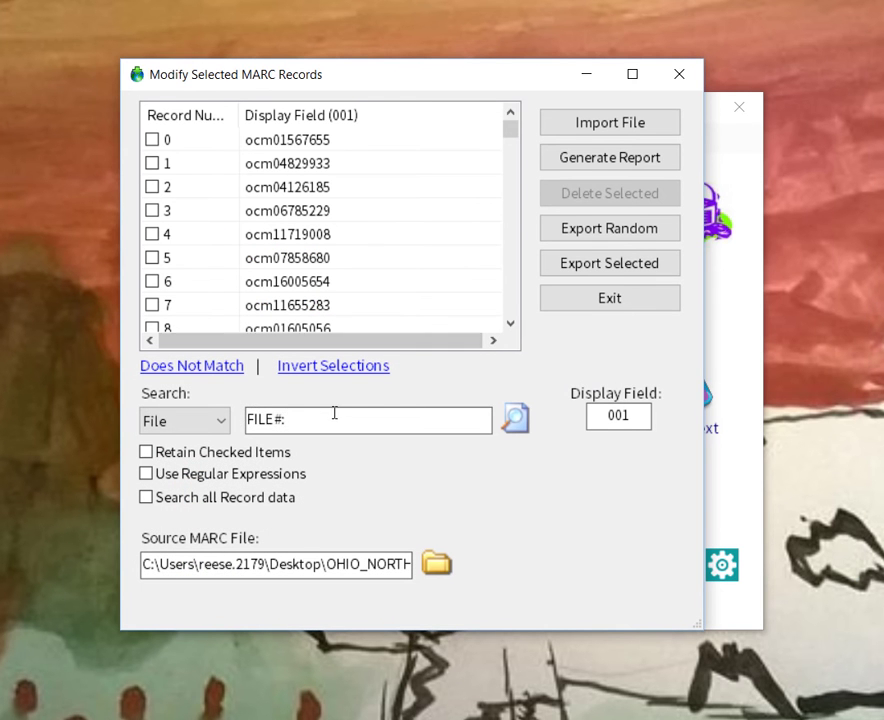
key("ctrl+v")
key("BackSpace")
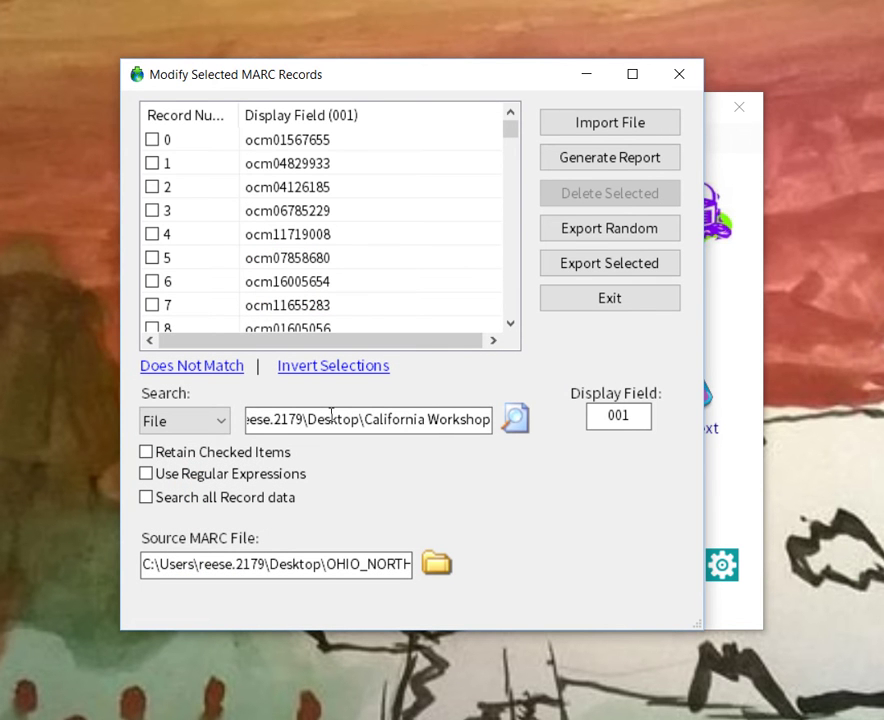
key("Left")
key("Left")
key("Right")
key("Right")
type("s\\")
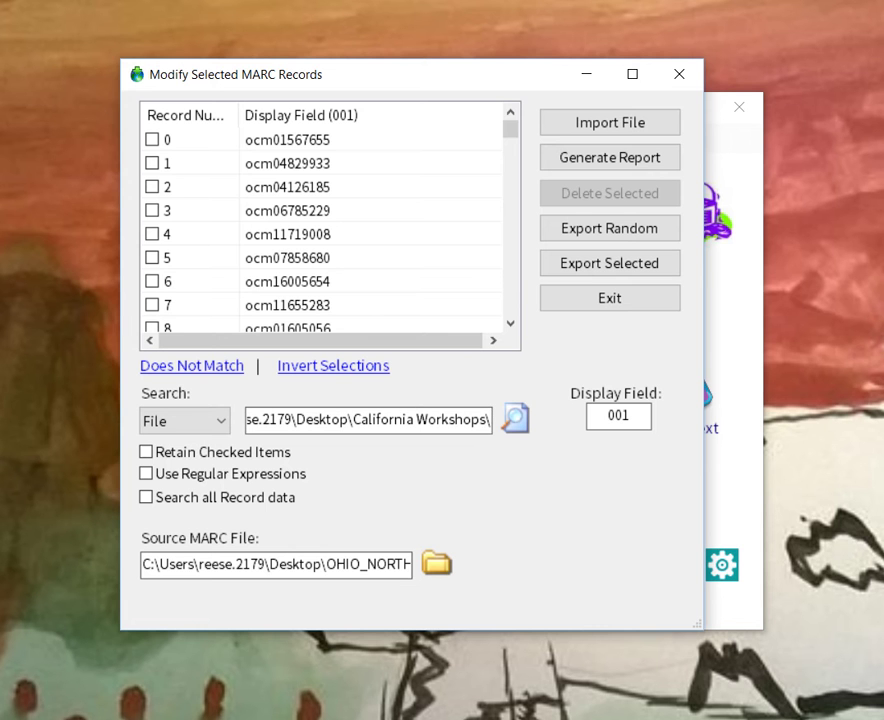
Step: Copy the file name searchlist.txt from File Explorer and append it to the path
left_click(263, 418)
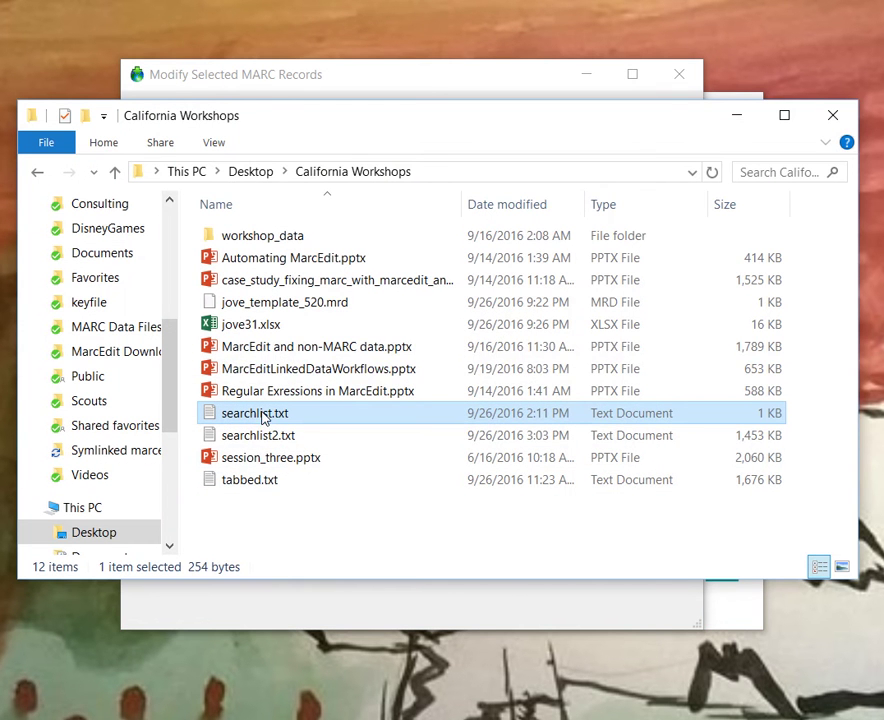
right_click(257, 420)
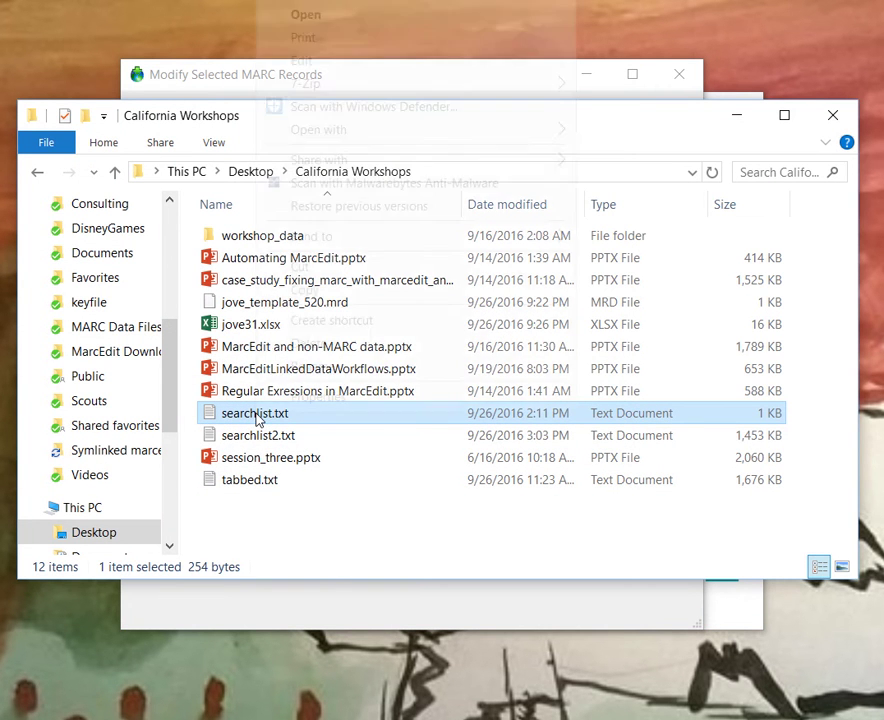
left_click(295, 366)
key("Home")
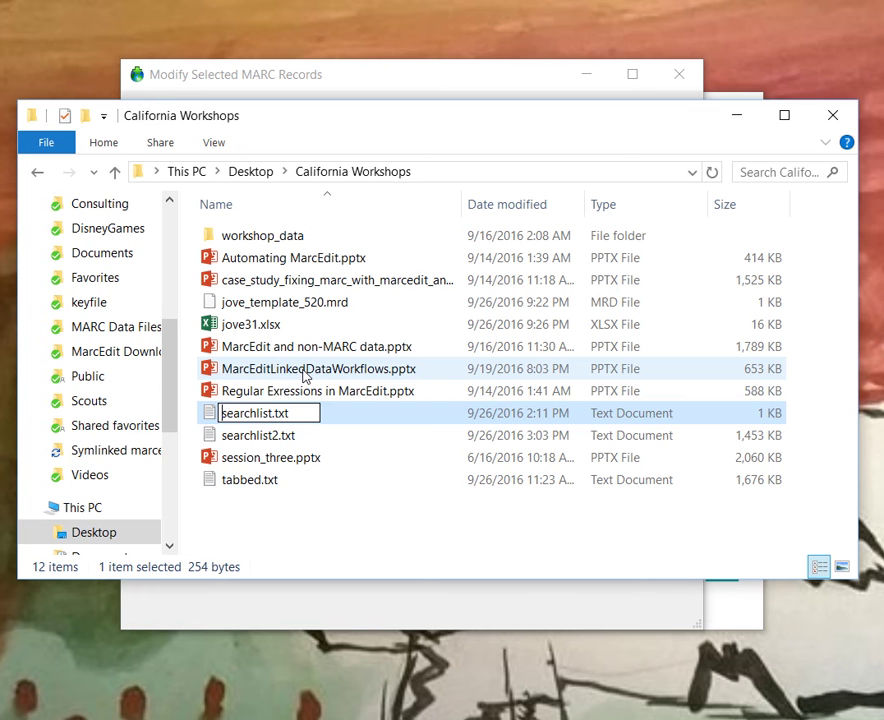
key("shift+End")
key("ctrl+c")
left_click(743, 118)
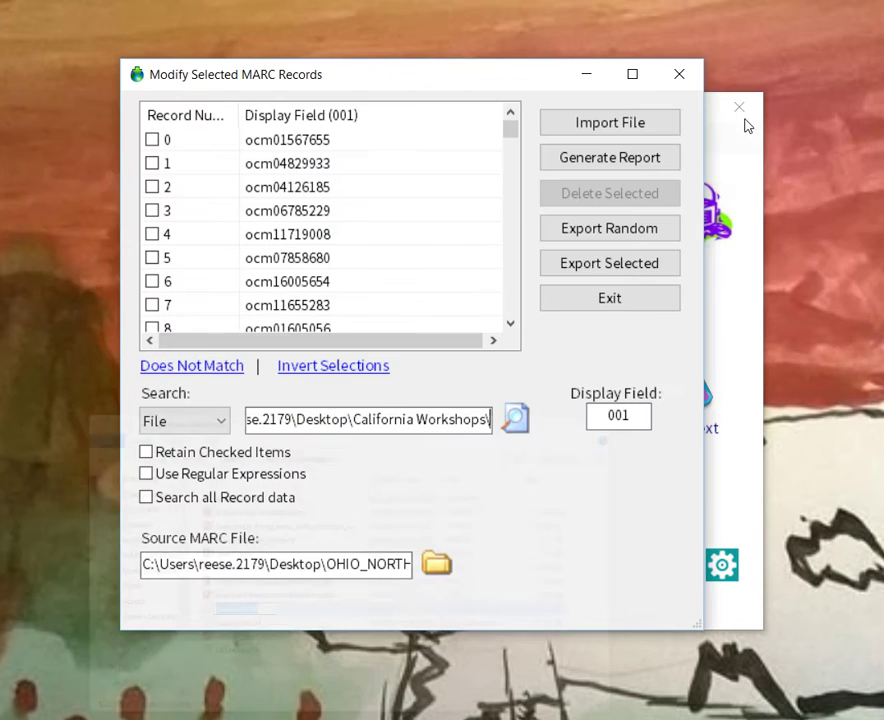
key("ctrl+v")
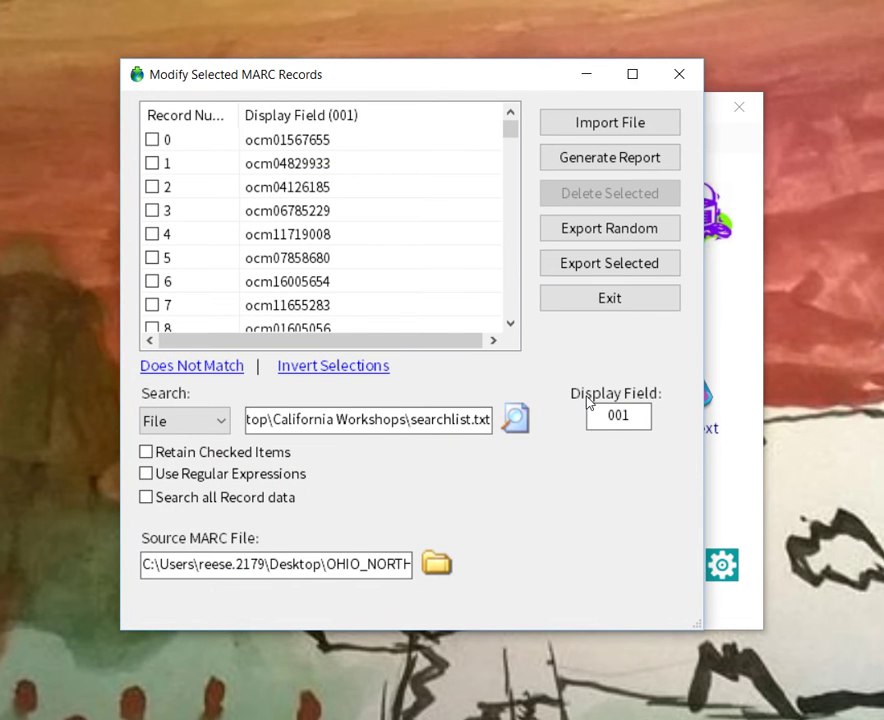
Step: Enable Use Regular Expressions, run the file search, and acknowledge the 17 records selected
left_click(229, 476)
left_click(513, 428)
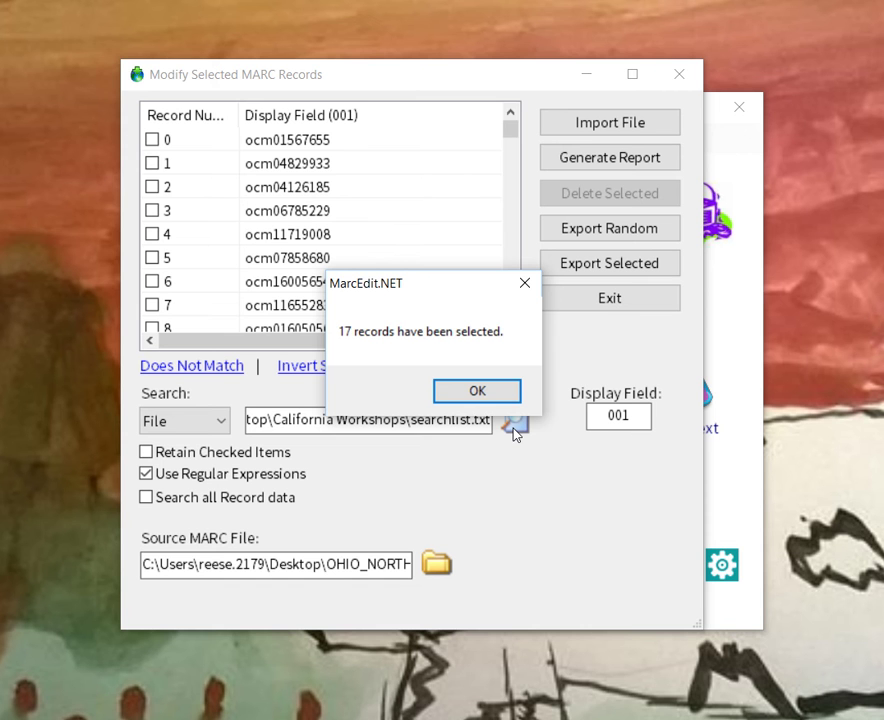
left_click(485, 394)
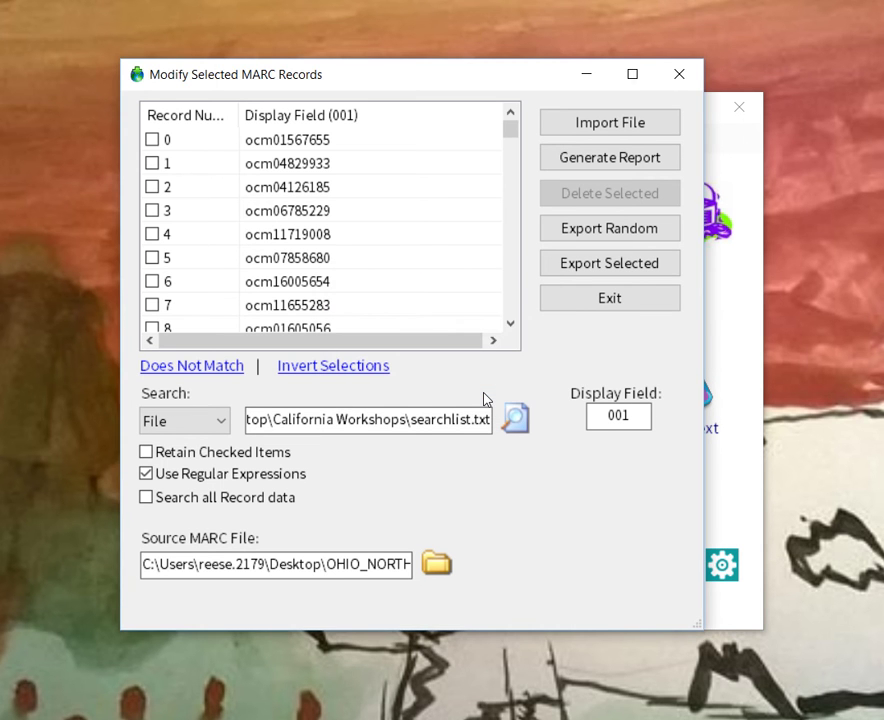